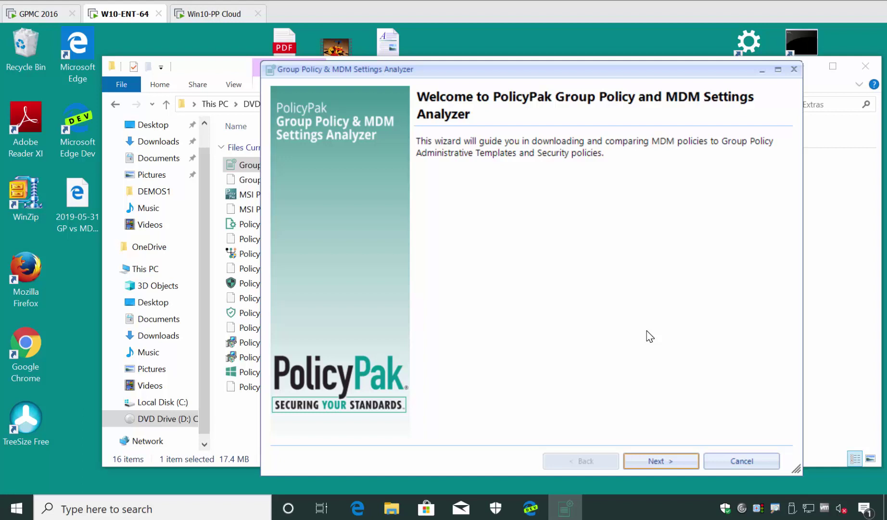
# Step: Reposition the settings analyzer wizard window and advance from its welcome page to the data source selection
pyautogui.click(655, 454)
pyautogui.moveTo(494, 76); pyautogui.dragTo(453, 212)
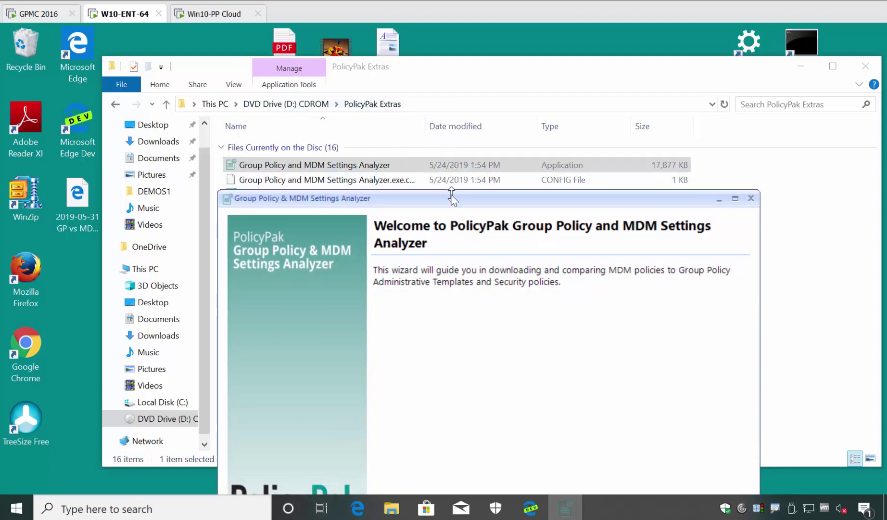
pyautogui.moveTo(447, 204); pyautogui.dragTo(421, 60)
pyautogui.click(605, 450)
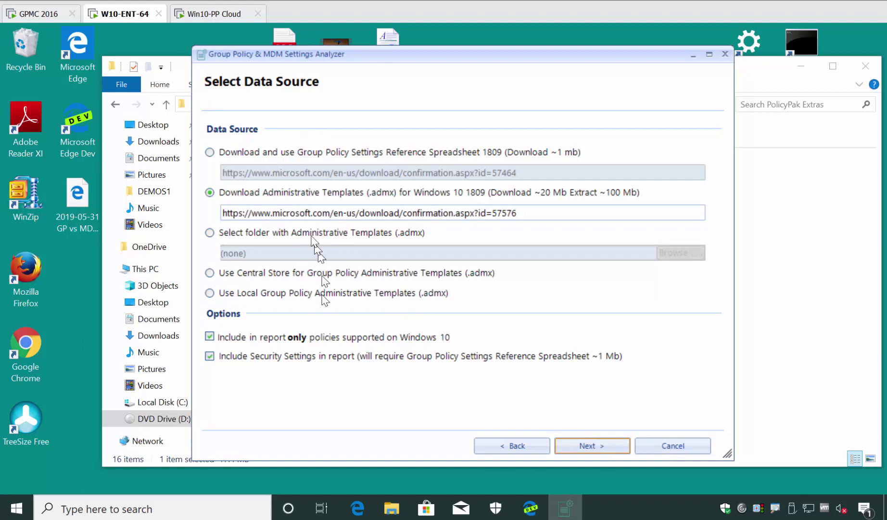
# Step: Try the data source choices in turn: reference spreadsheet, template download, ADMX folder, local templates and Central Store
pyautogui.click(286, 154)
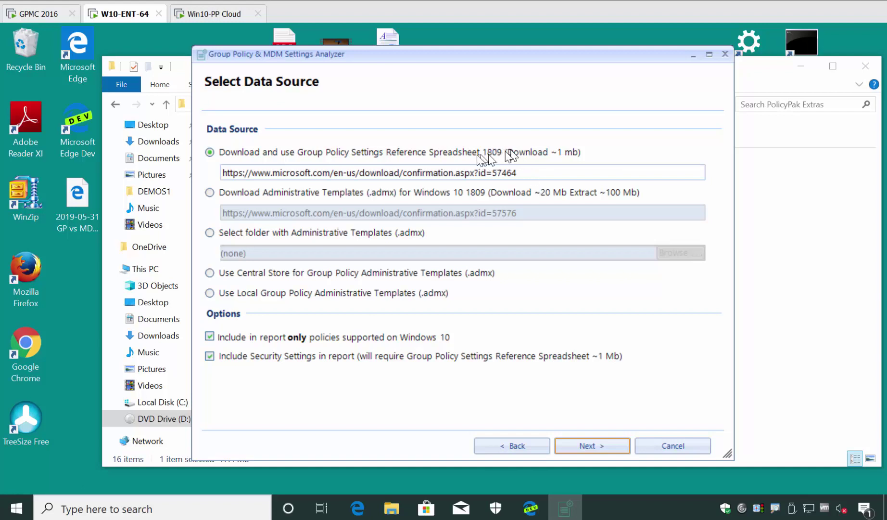
pyautogui.moveTo(530, 173); pyautogui.dragTo(400, 174)
pyautogui.click(527, 173)
pyautogui.click(210, 193)
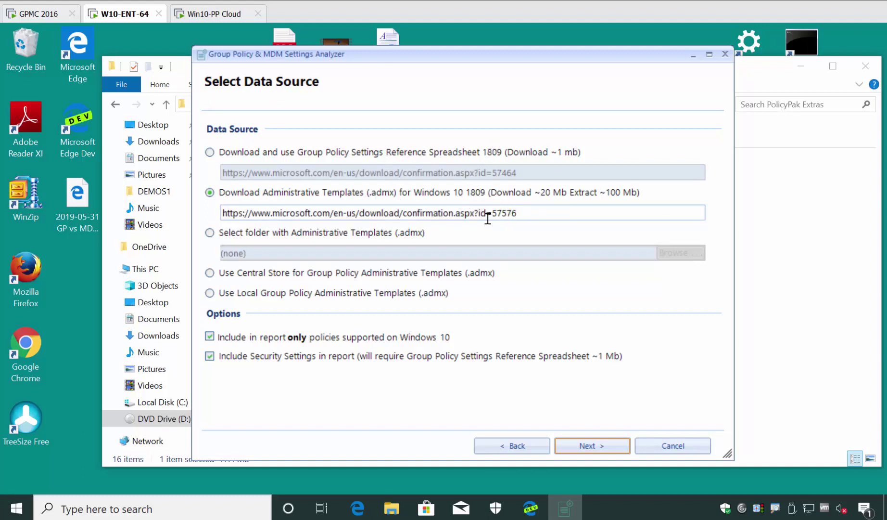
pyautogui.moveTo(488, 218); pyautogui.dragTo(518, 213)
pyautogui.click(530, 213)
pyautogui.click(209, 233)
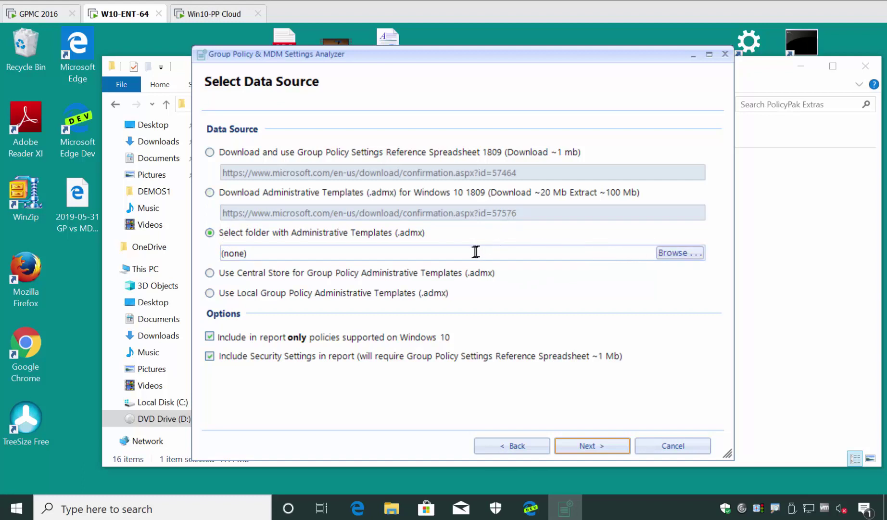
pyautogui.click(236, 274)
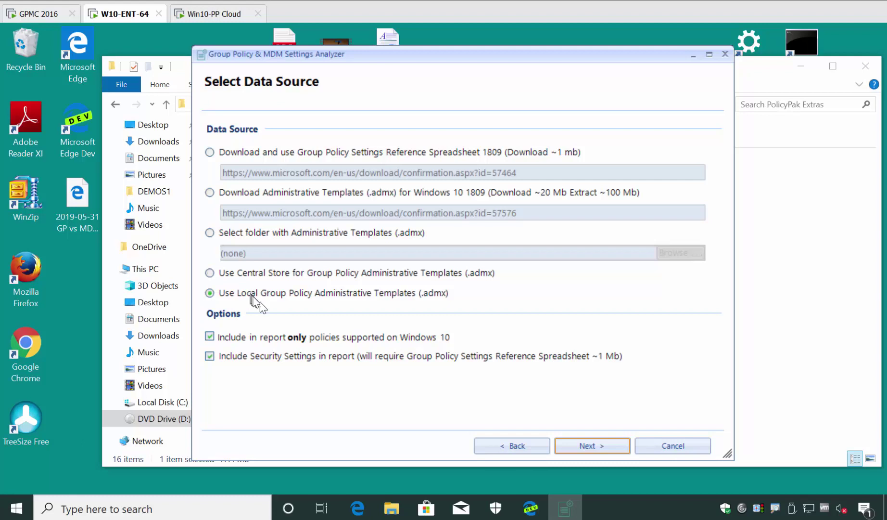
pyautogui.click(370, 275)
# Step: Use the Administrative Templates download for Windows 10 1809 as the data source and generate both HTML and XLSX reports
pyautogui.click(221, 193)
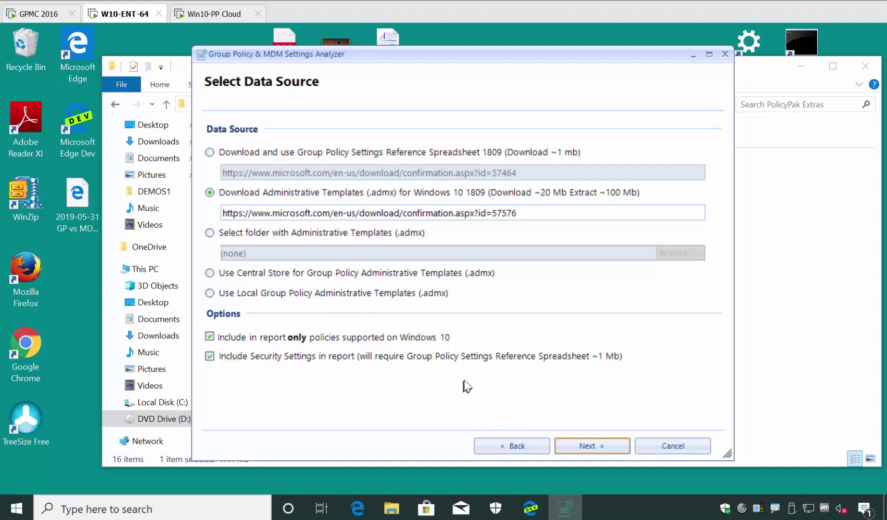
pyautogui.click(582, 443)
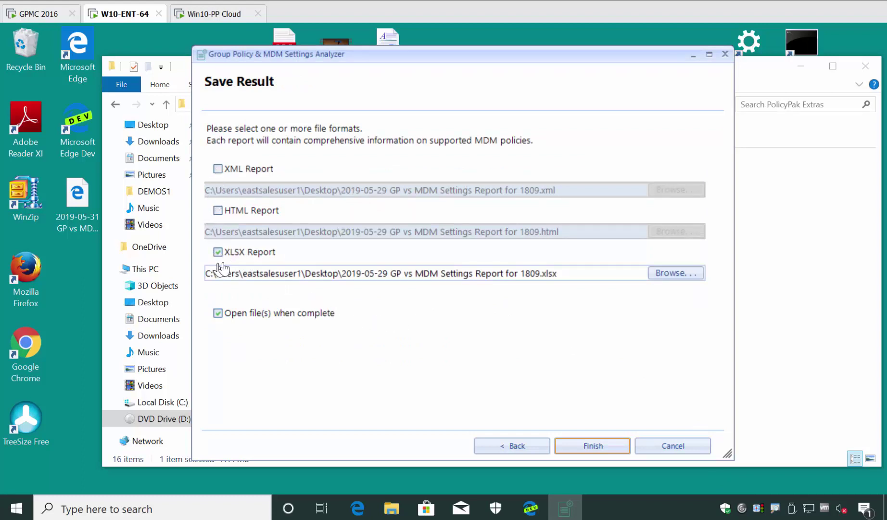
pyautogui.click(217, 211)
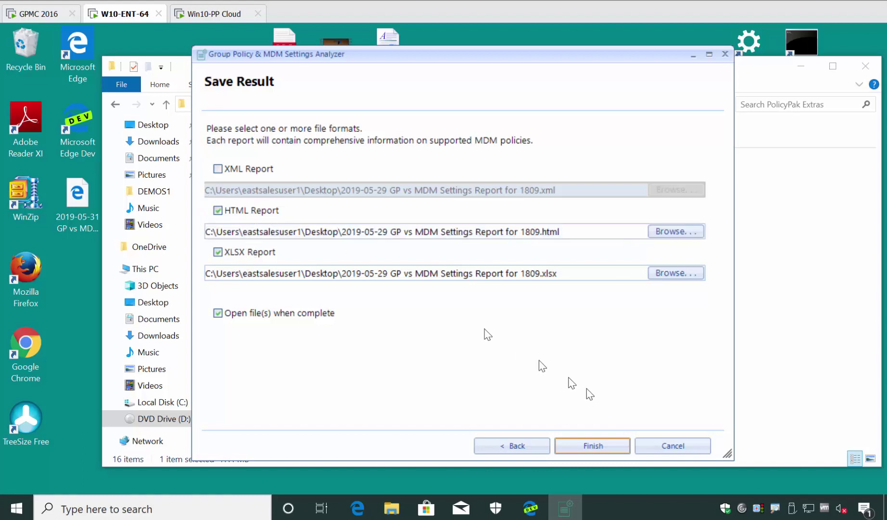
pyautogui.click(584, 446)
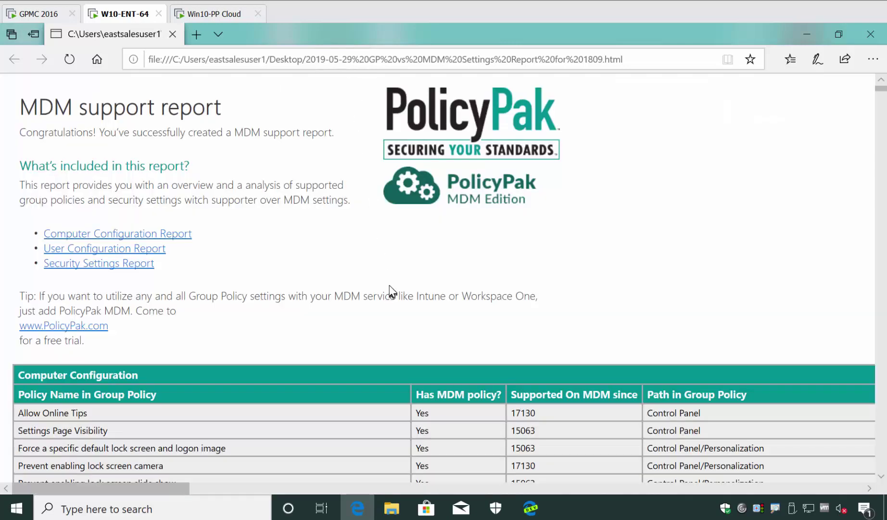
# Step: Review the HTML report's Computer Configuration table, checking which Group Policy settings have an MDM equivalent and their supported build
pyautogui.scroll(-3, 392, 290)
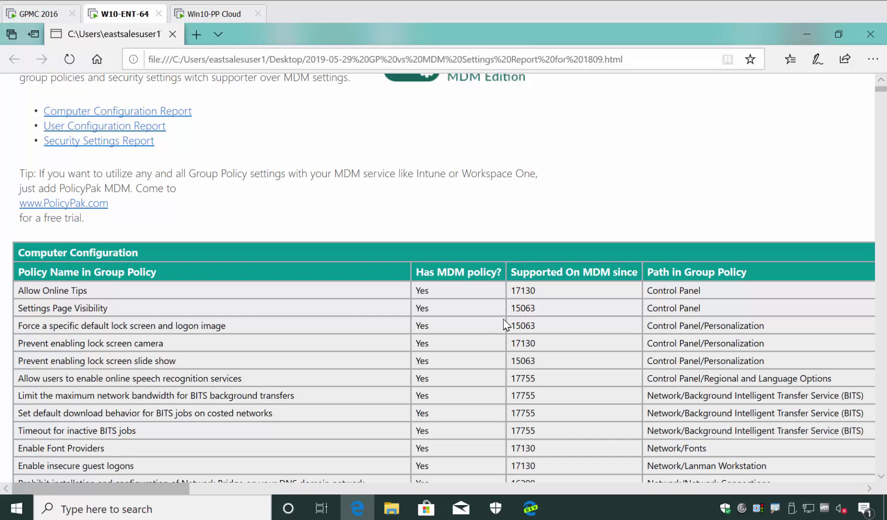
pyautogui.scroll(3, 504, 317)
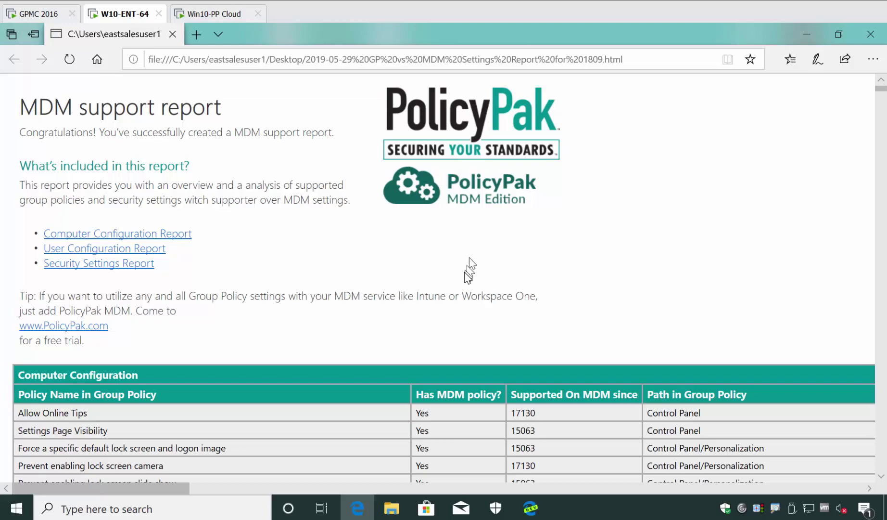
pyautogui.scroll(-5, 467, 277)
pyautogui.scroll(-6, 431, 109)
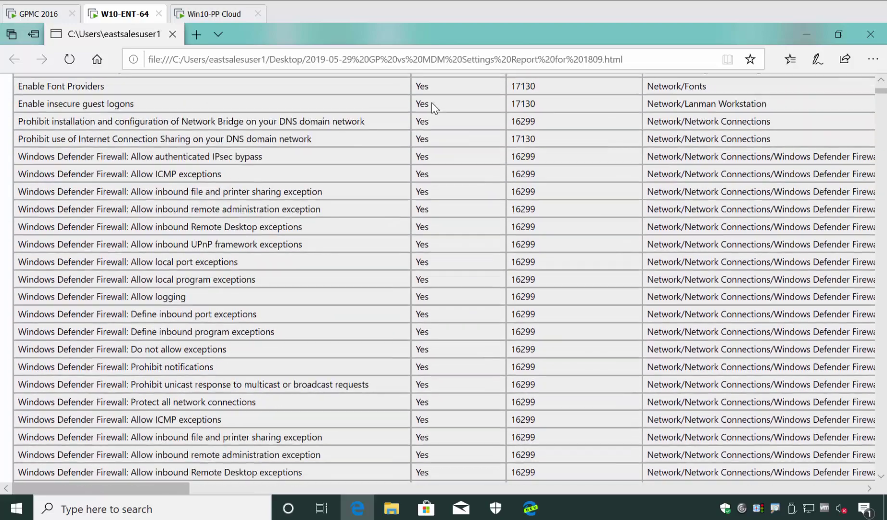
pyautogui.scroll(-20, 436, 125)
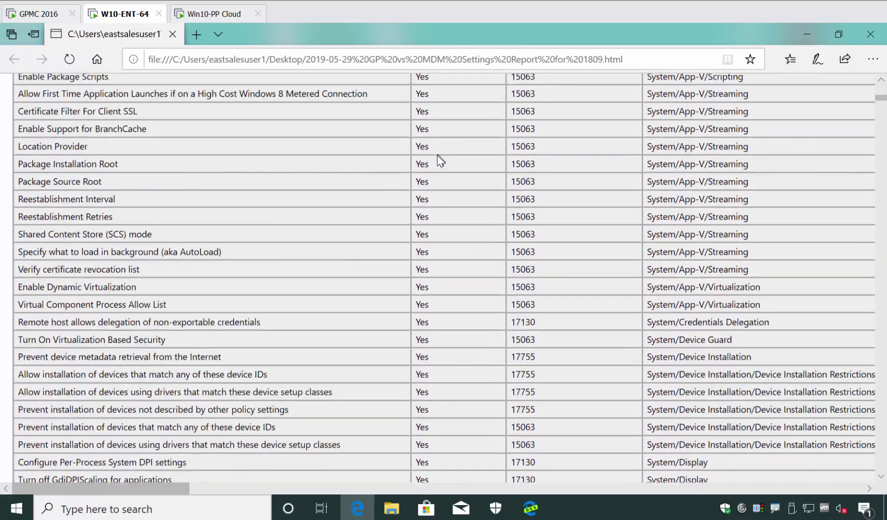
pyautogui.scroll(-20, 440, 160)
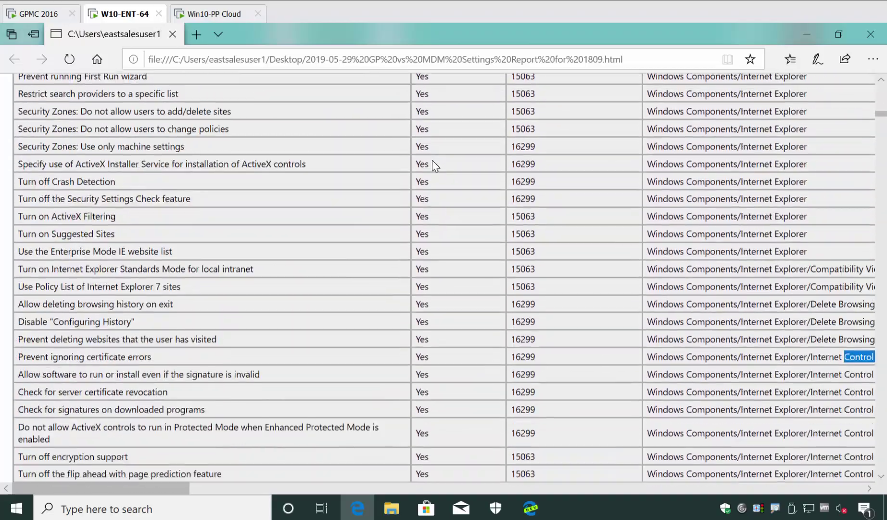
pyautogui.scroll(-20, 432, 160)
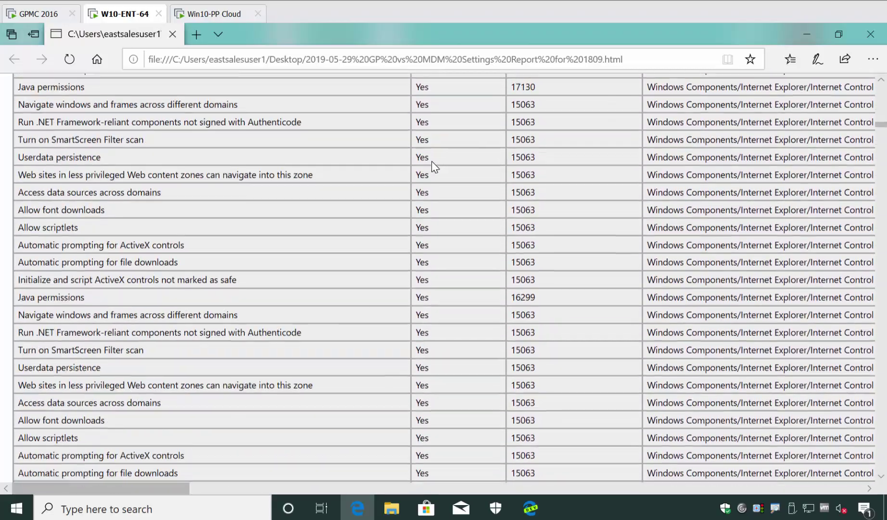
pyautogui.scroll(-20, 434, 166)
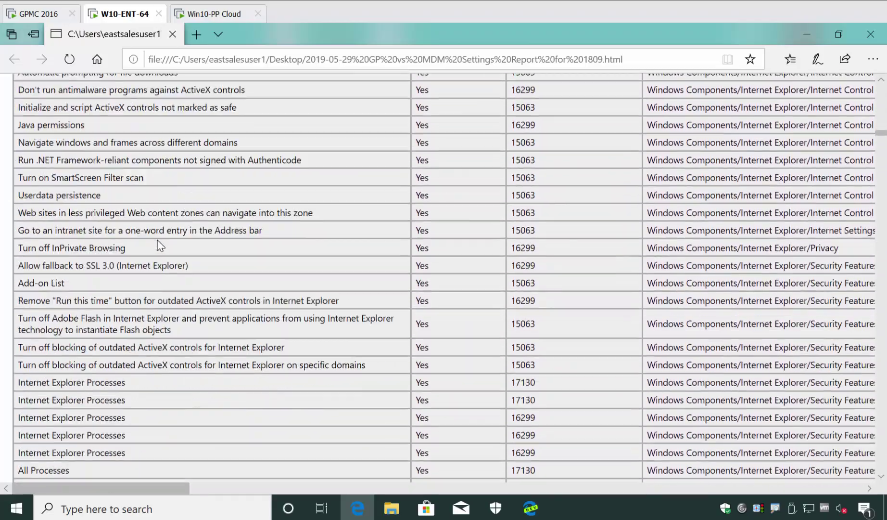
pyautogui.scroll(-20, 161, 246)
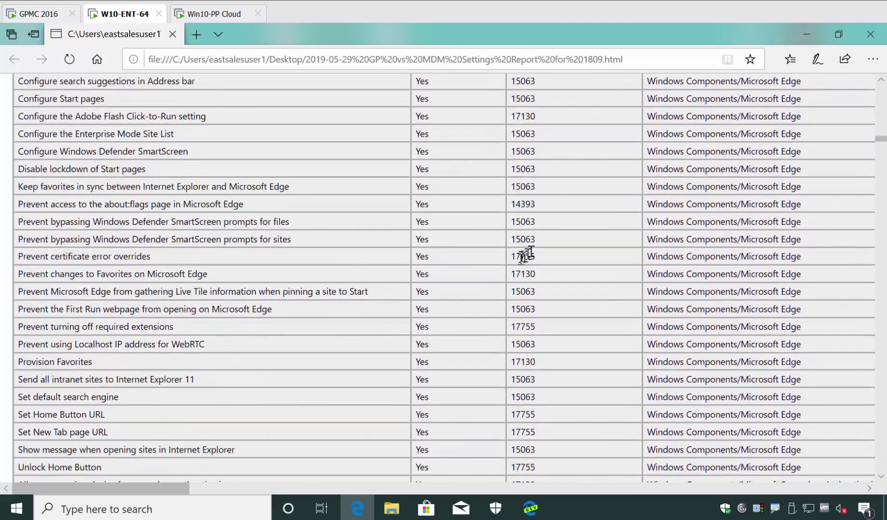
pyautogui.scroll(-15, 600, 298)
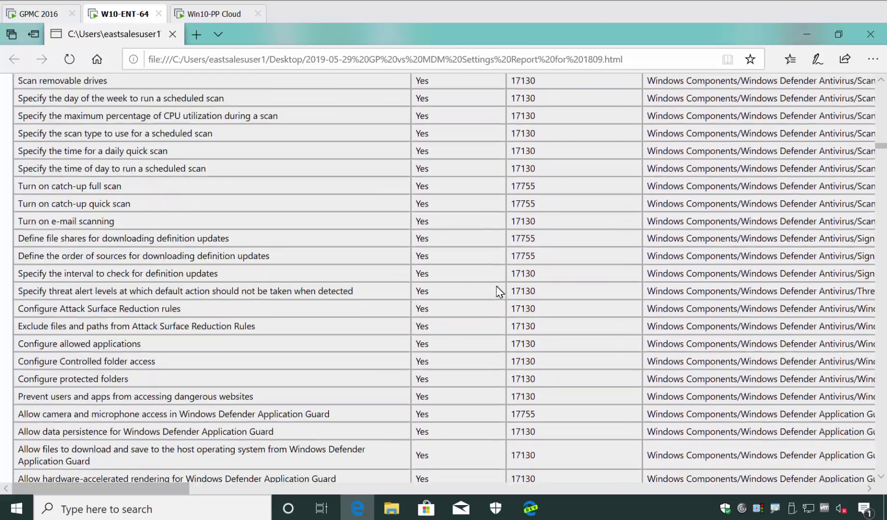
pyautogui.scroll(-15, 499, 291)
pyautogui.scroll(8, 491, 292)
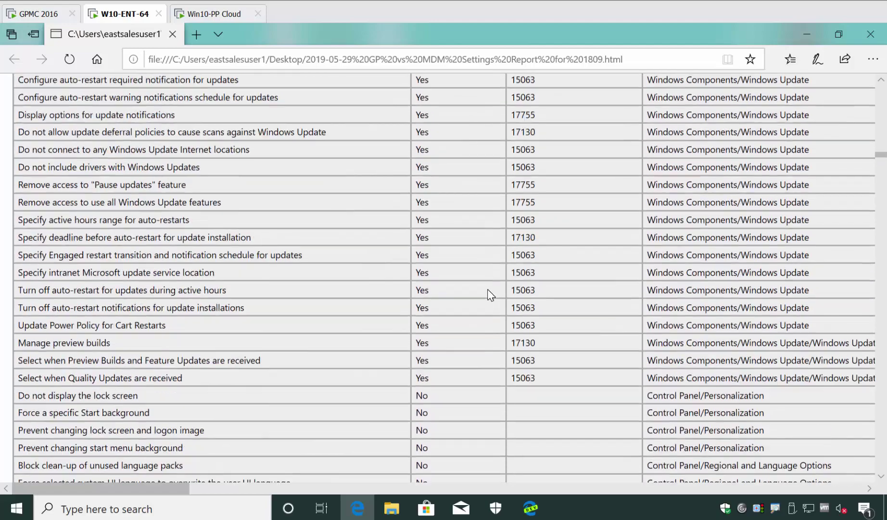
pyautogui.scroll(-5, 489, 293)
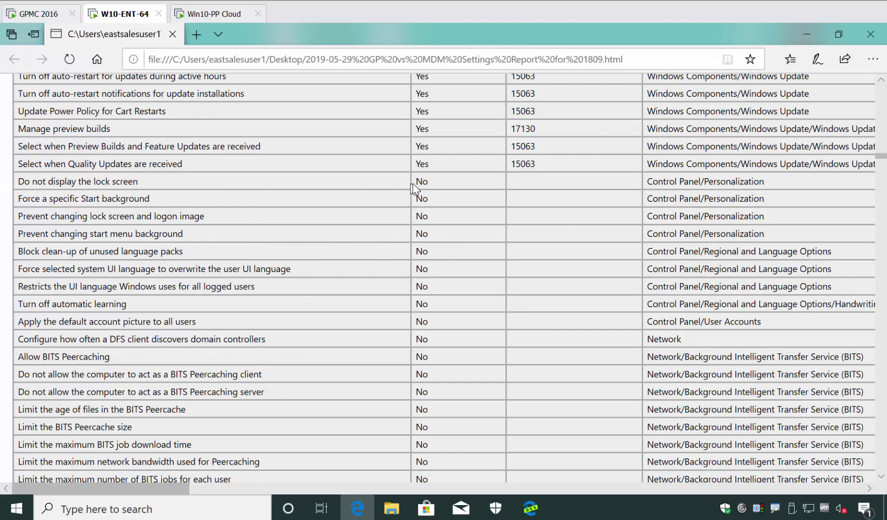
# Step: Examine the Computer Configuration policies marked No for having an MDM policy
pyautogui.moveTo(413, 183); pyautogui.dragTo(435, 245)
pyautogui.click(437, 247)
pyautogui.scroll(-20, 459, 303)
pyautogui.scroll(-20, 452, 313)
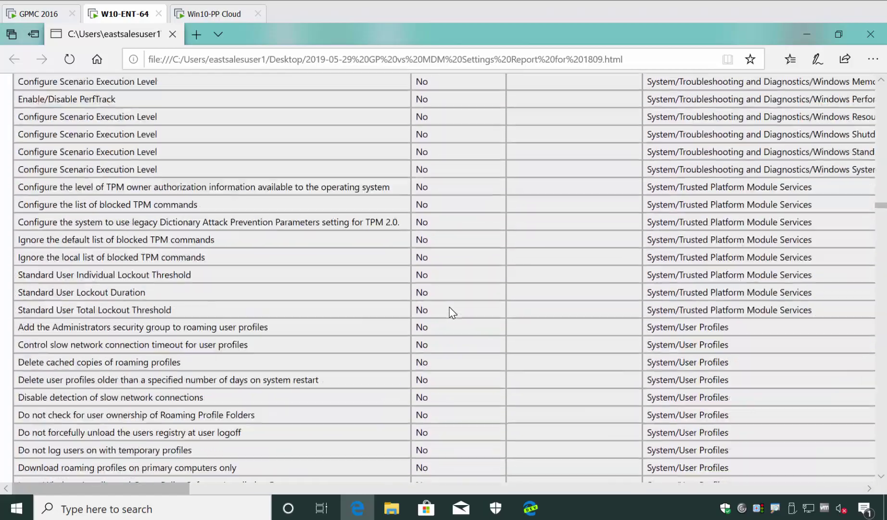
pyautogui.scroll(-20, 452, 313)
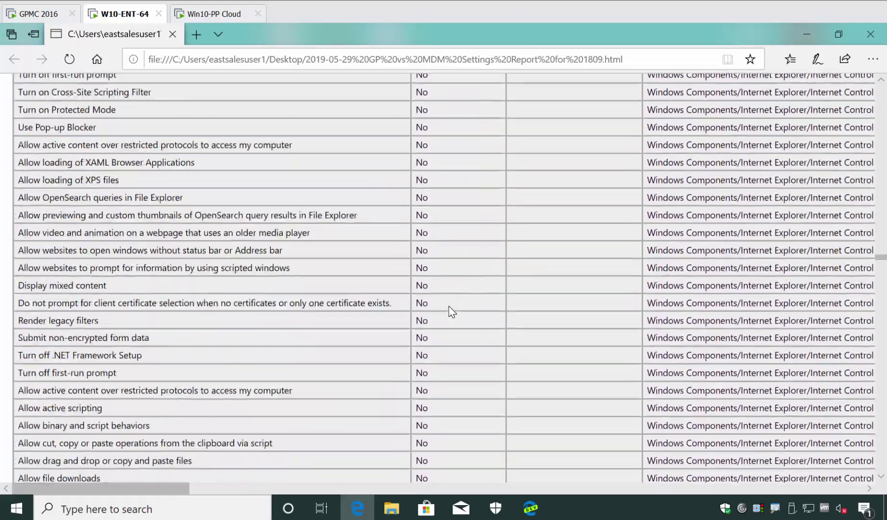
# Step: Examine the User Configuration table, comparing policies that have an MDM equivalent with those that do not
pyautogui.scroll(20, 448, 304)
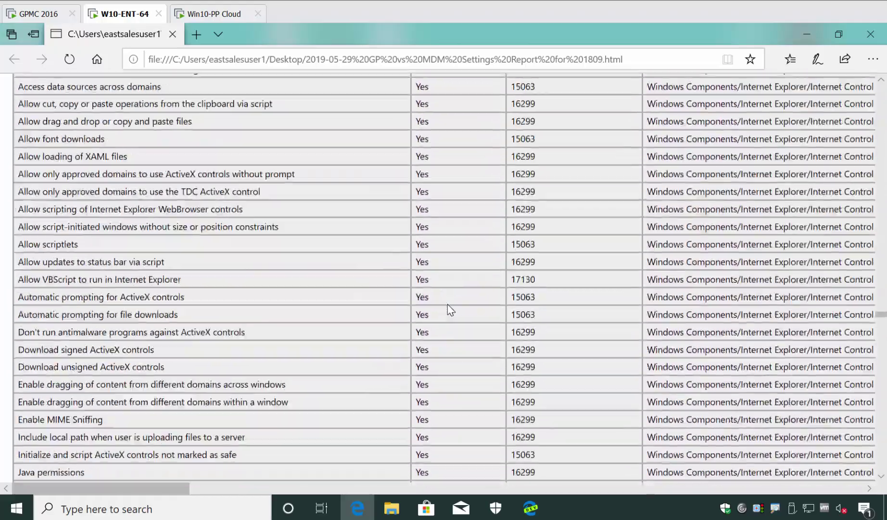
pyautogui.scroll(6, 445, 292)
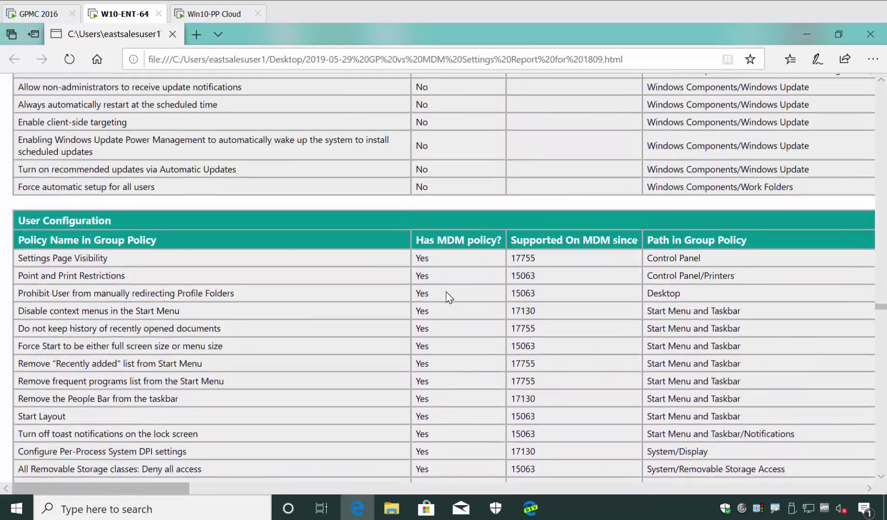
pyautogui.scroll(-3, 445, 292)
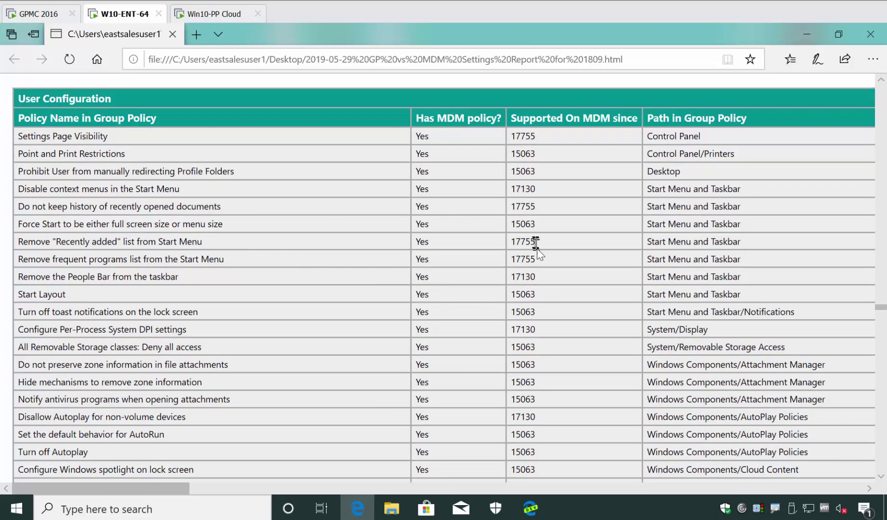
pyautogui.scroll(-4, 409, 234)
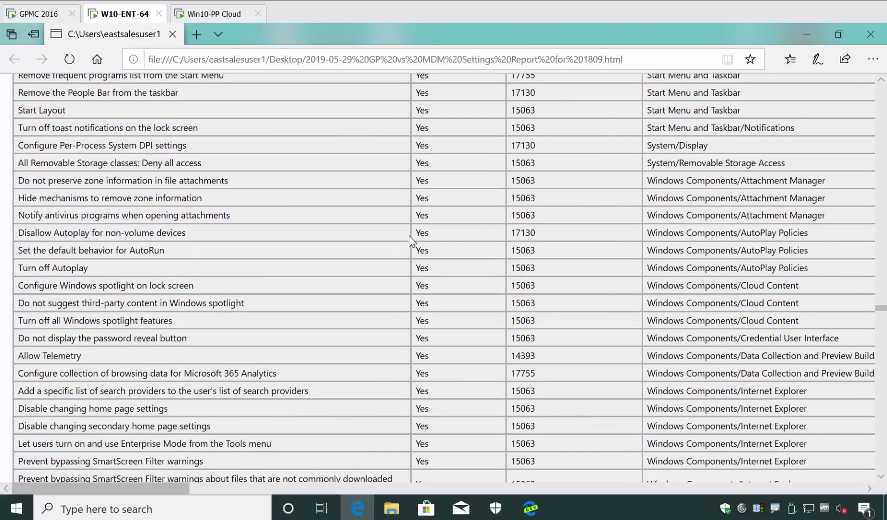
pyautogui.scroll(-20, 408, 236)
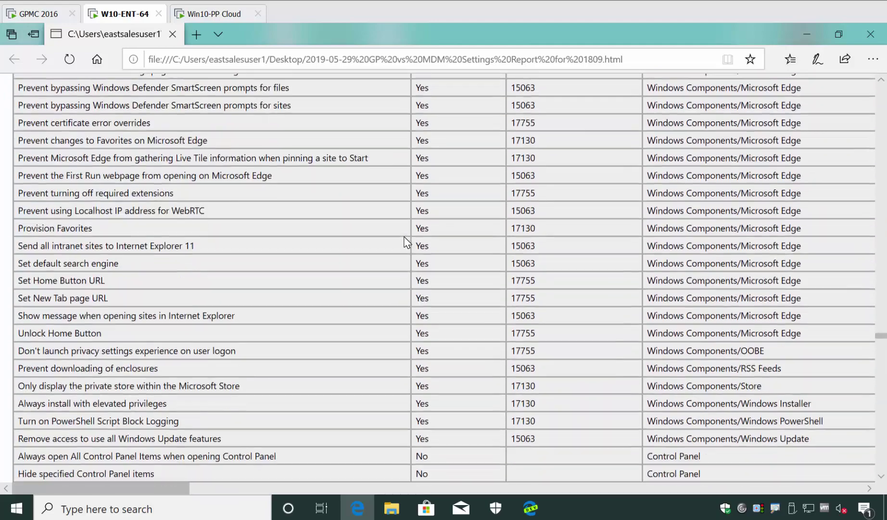
pyautogui.scroll(-20, 404, 242)
pyautogui.scroll(20, 404, 242)
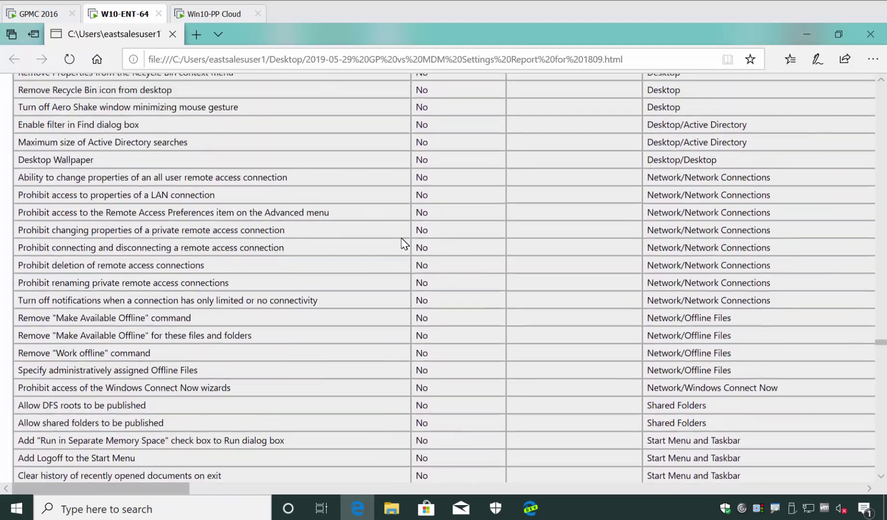
pyautogui.scroll(20, 404, 243)
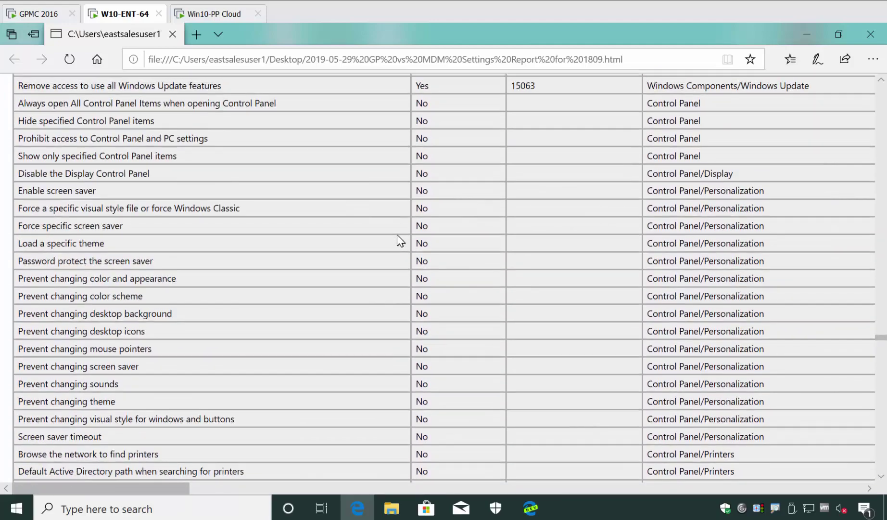
pyautogui.scroll(1, 397, 234)
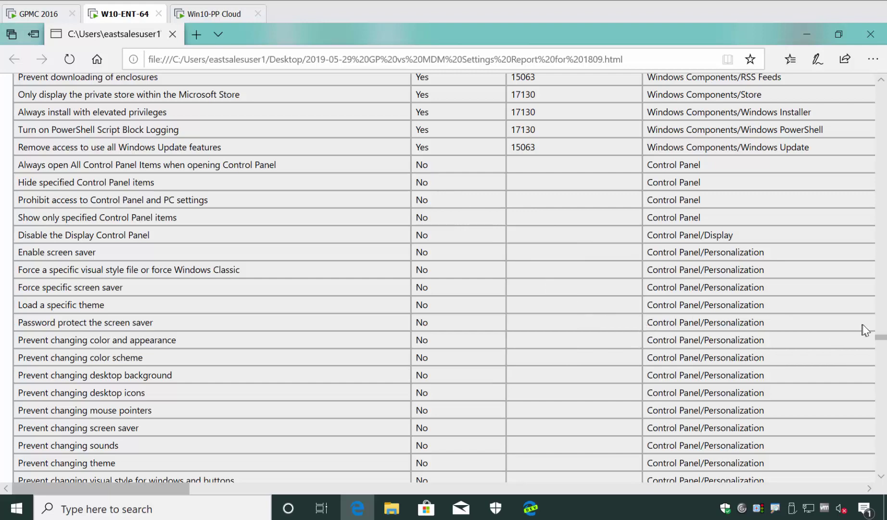
# Step: Find the Security Settings table near the end of the report and review its policies' MDM support
pyautogui.moveTo(882, 340); pyautogui.dragTo(882, 417)
pyautogui.scroll(-20, 700, 390)
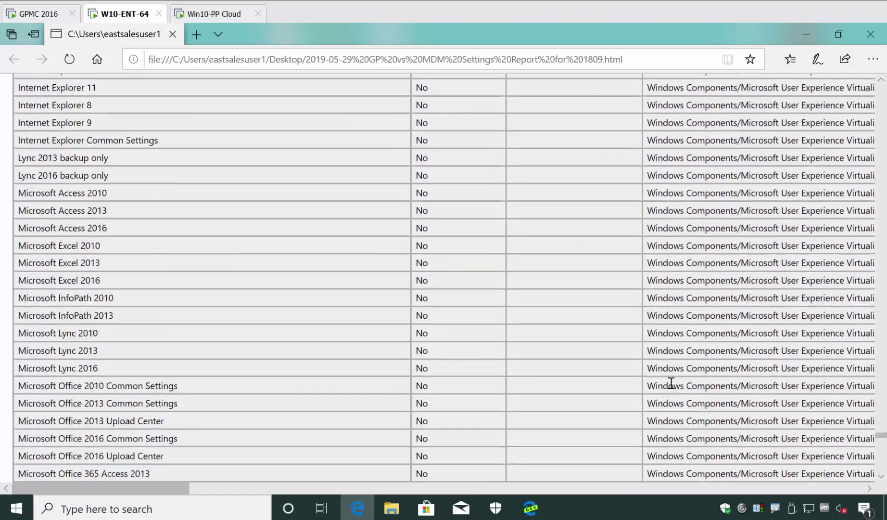
pyautogui.scroll(20, 662, 388)
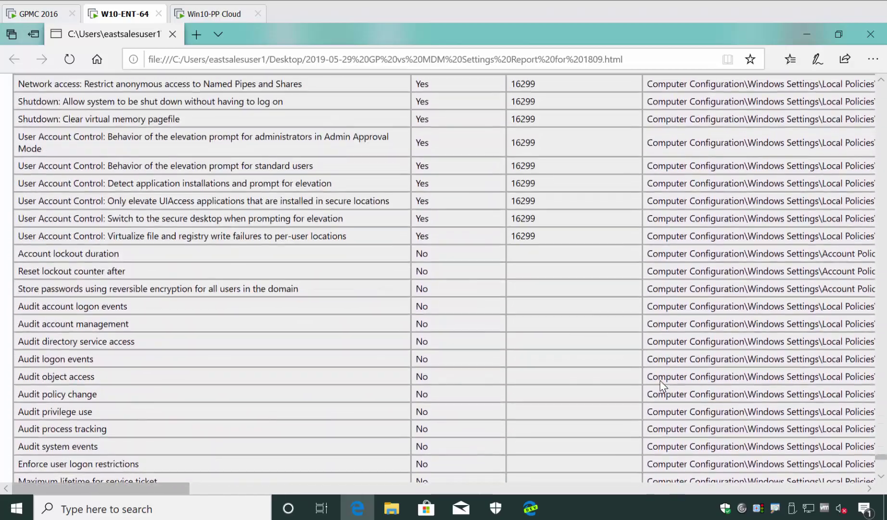
pyautogui.scroll(-3, 529, 332)
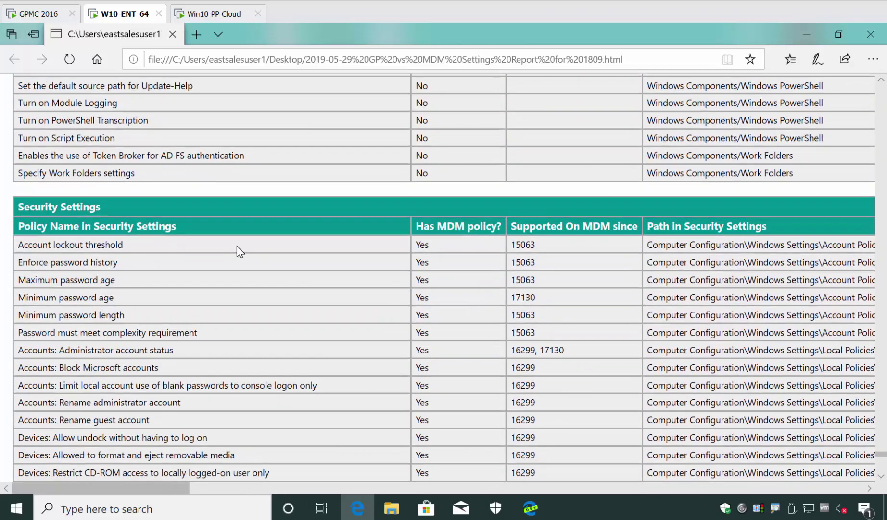
pyautogui.scroll(-4, 238, 246)
pyautogui.scroll(2, 246, 243)
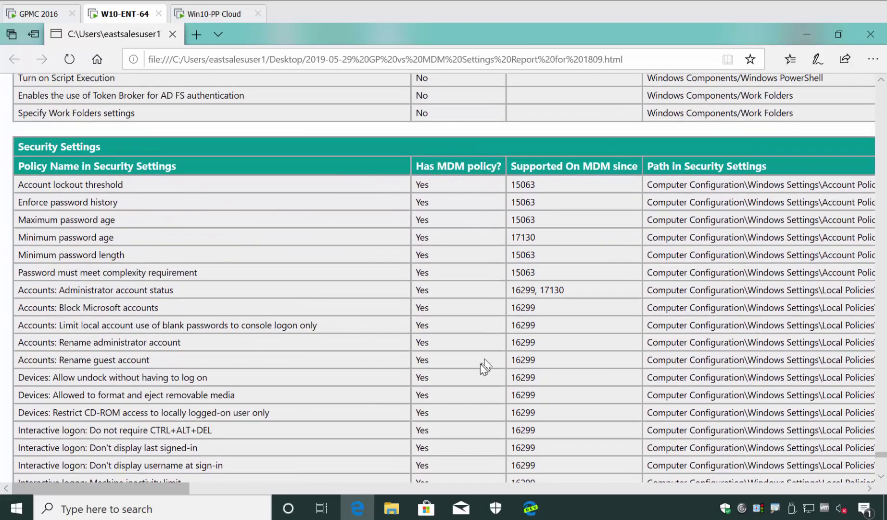
# Step: Examine the report's Security Settings table down through the policies marked No for having an MDM policy
pyautogui.scroll(-10, 563, 192)
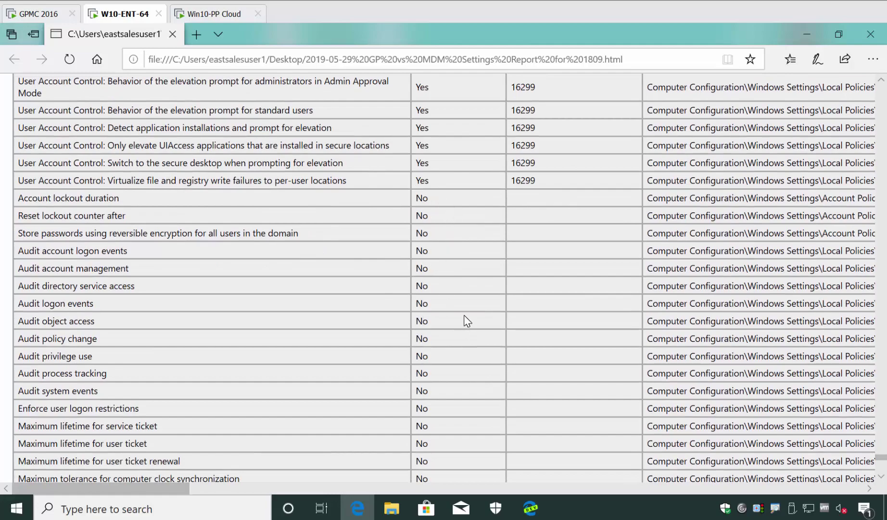
pyautogui.scroll(-15, 464, 316)
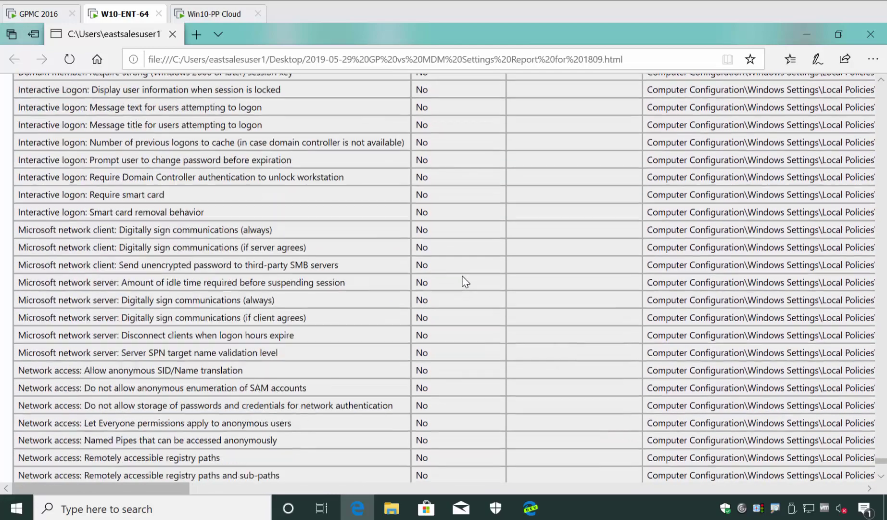
pyautogui.scroll(-20, 466, 281)
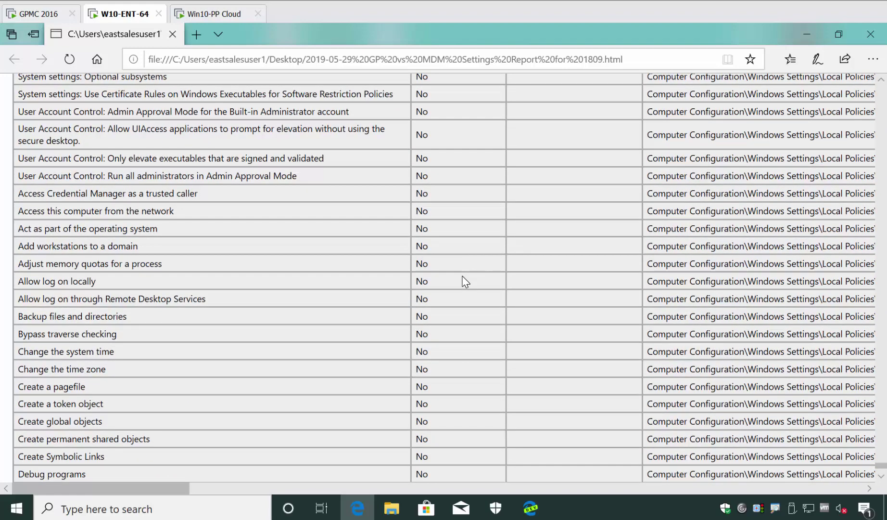
# Step: Switch to the Excel version of the report and review the Overview sheet's pie chart and per-category policy summaries
pyautogui.click(807, 33)
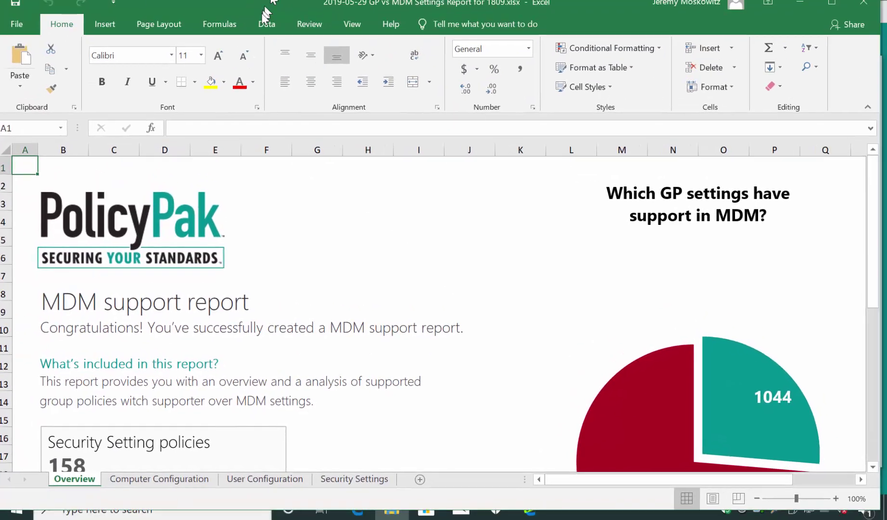
pyautogui.scroll(-3, 346, 305)
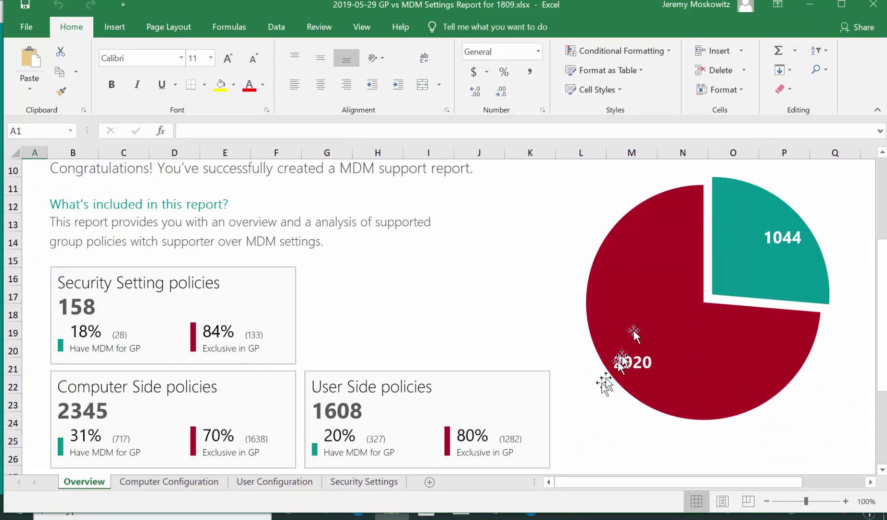
pyautogui.moveTo(645, 308)
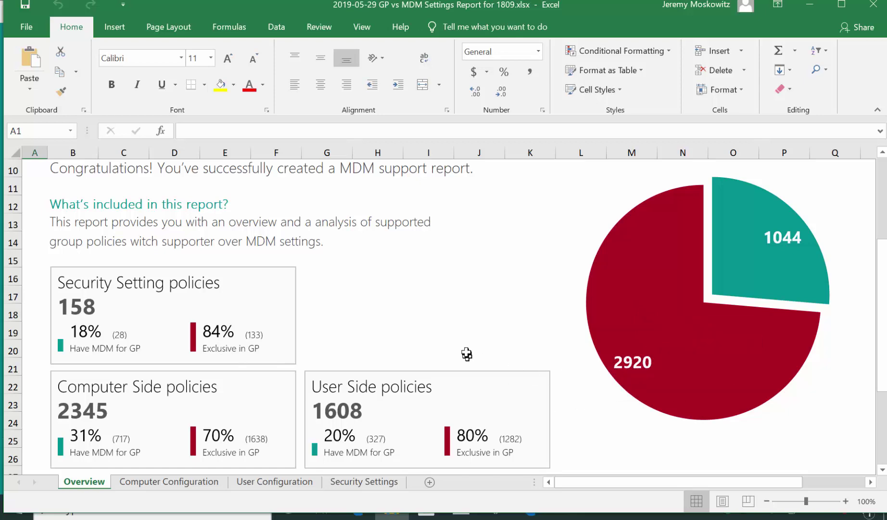
pyautogui.scroll(-1, 469, 342)
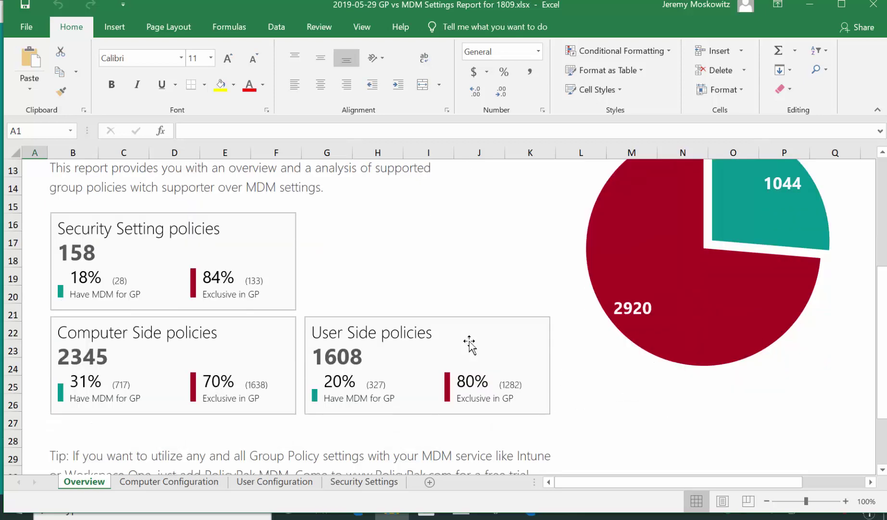
pyautogui.scroll(1, 473, 336)
pyautogui.moveTo(775, 219)
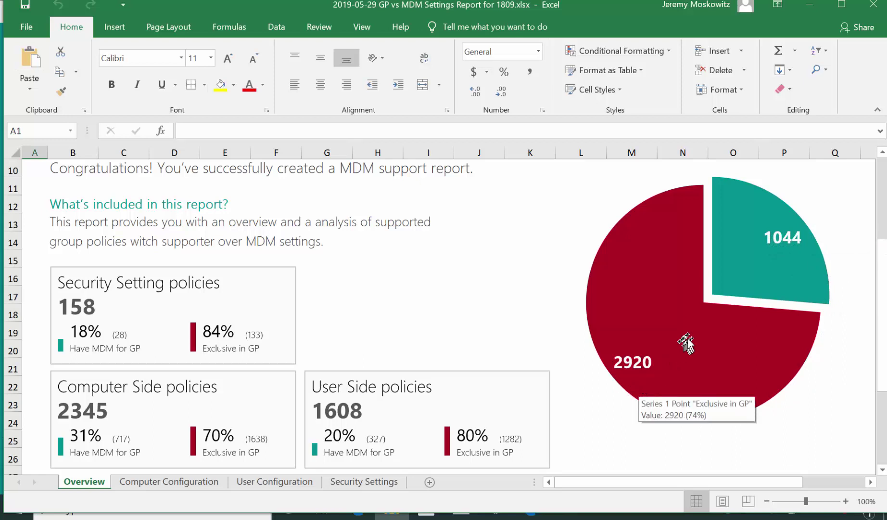
pyautogui.scroll(-1, 688, 339)
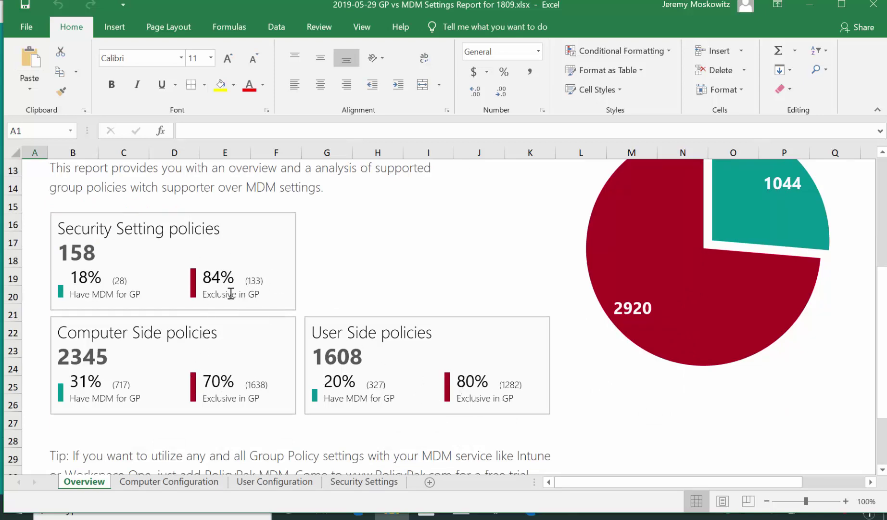
pyautogui.scroll(-5, 263, 297)
pyautogui.scroll(6, 263, 301)
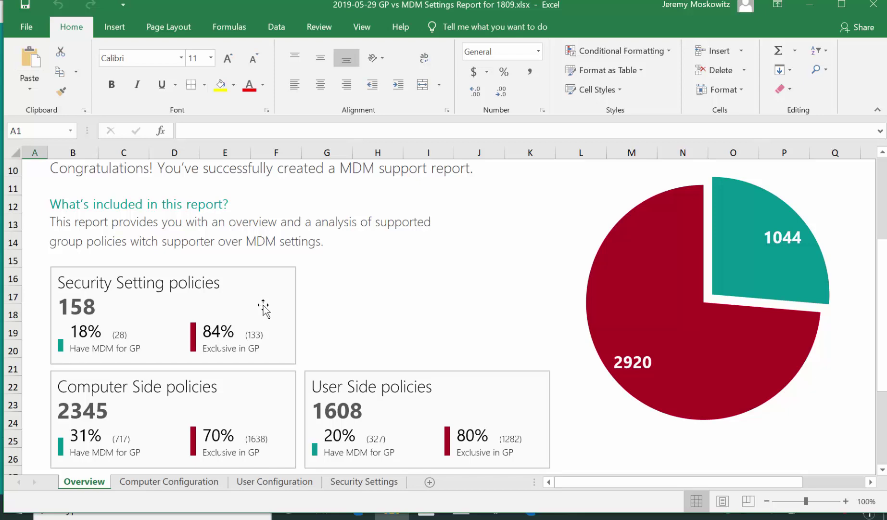
# Step: Look through the policy lists on the workbook's Computer Configuration and User Configuration sheets
pyautogui.click(212, 483)
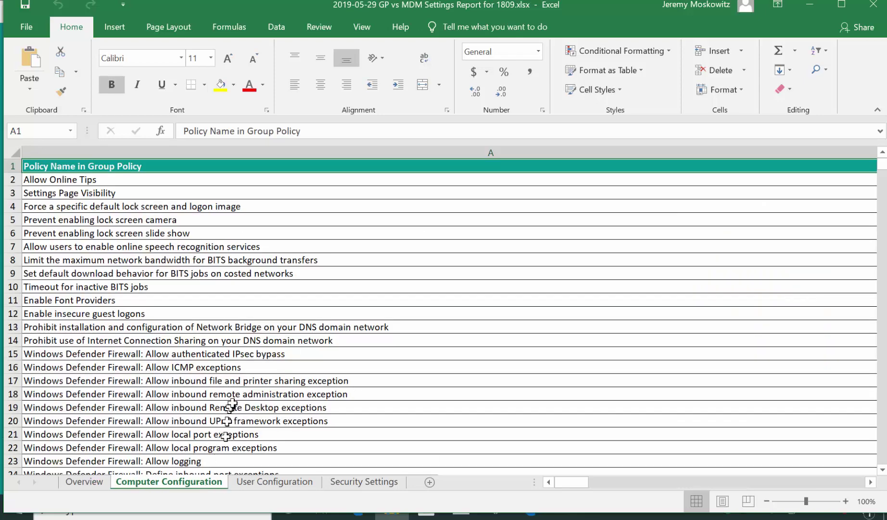
pyautogui.scroll(-5, 229, 418)
pyautogui.scroll(5, 452, 266)
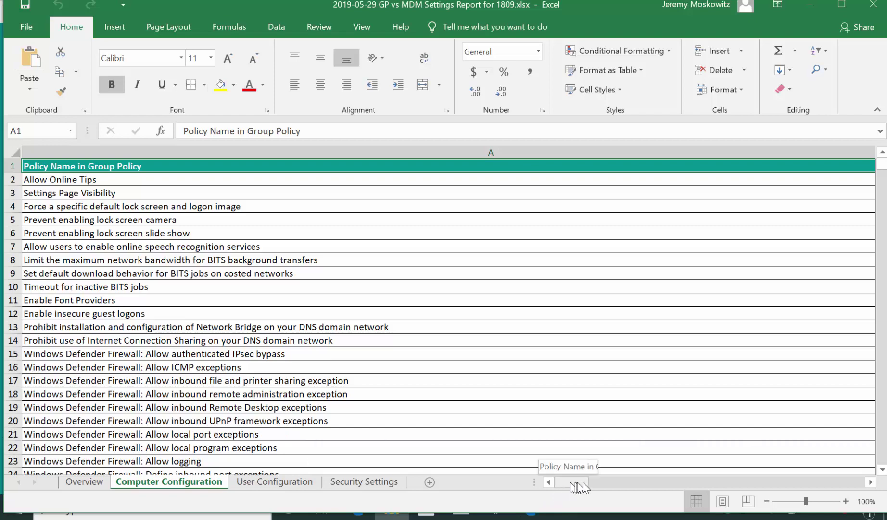
pyautogui.moveTo(578, 487); pyautogui.dragTo(599, 486)
pyautogui.click(301, 487)
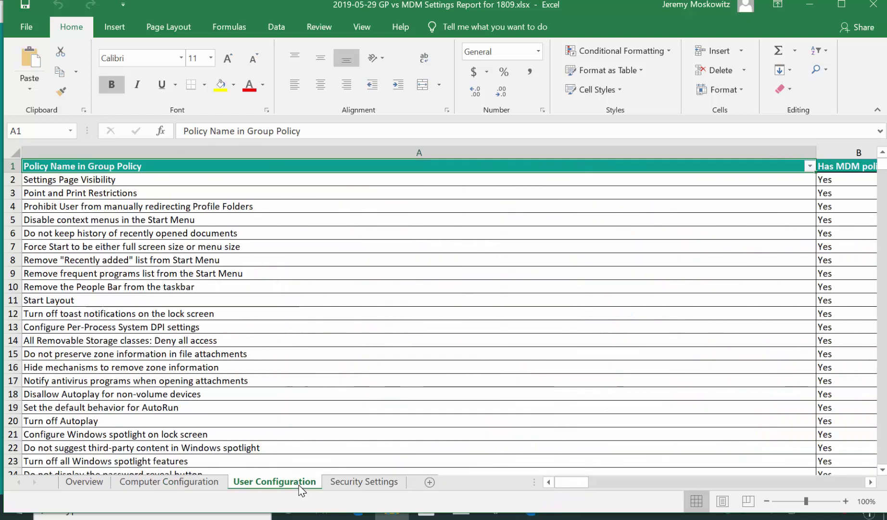
# Step: Filter the Security Settings sheet's "Has MDM policy?" column to show only the No entries
pyautogui.click(374, 483)
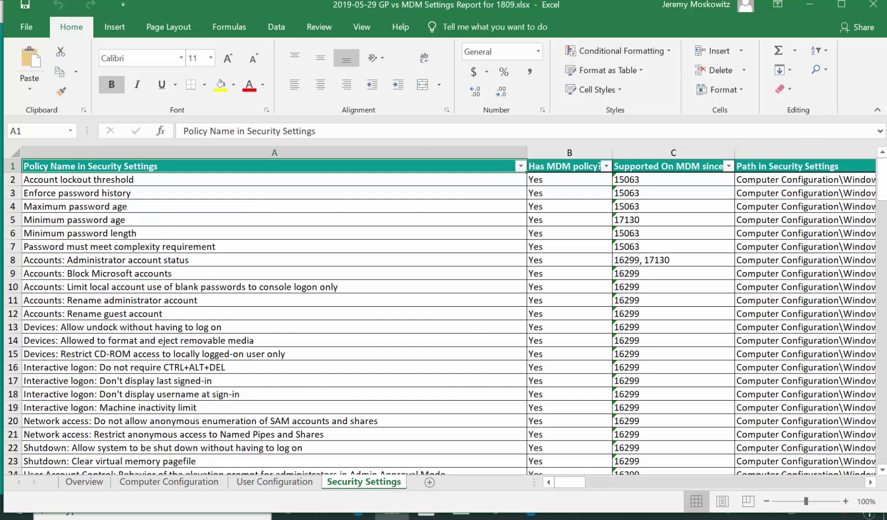
pyautogui.click(606, 166)
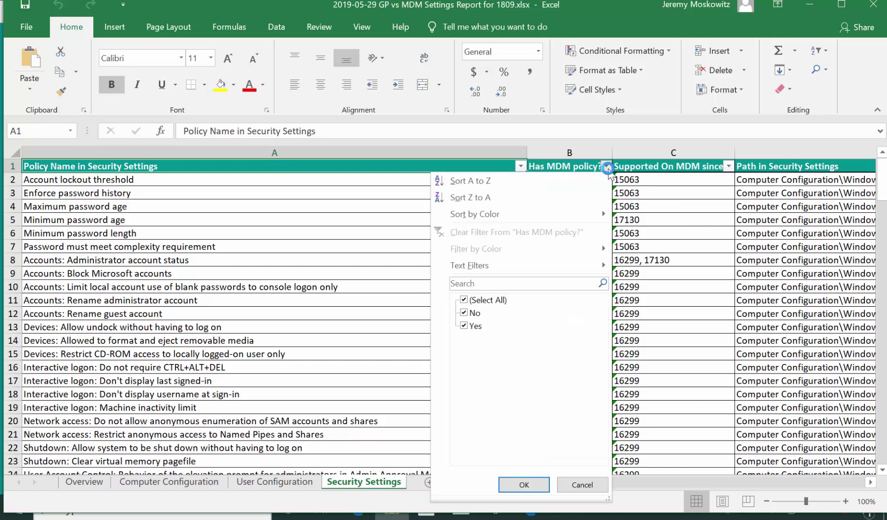
pyautogui.click(464, 325)
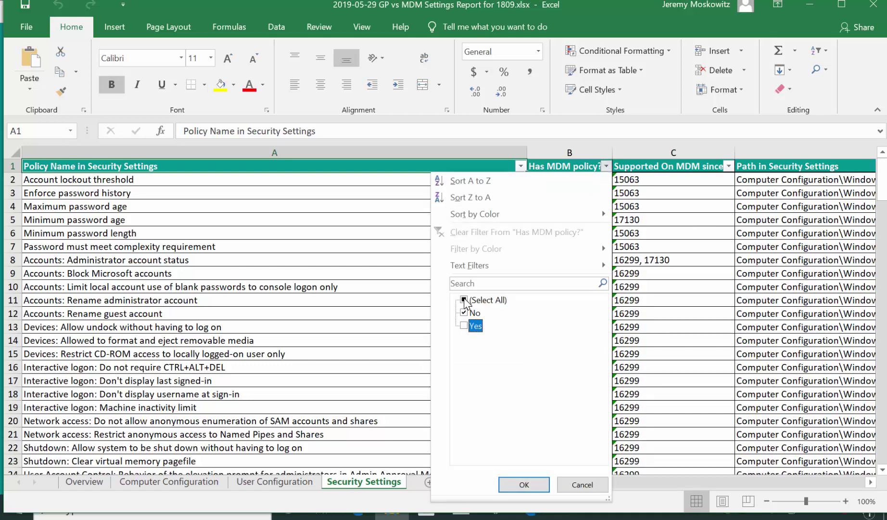
pyautogui.click(464, 300)
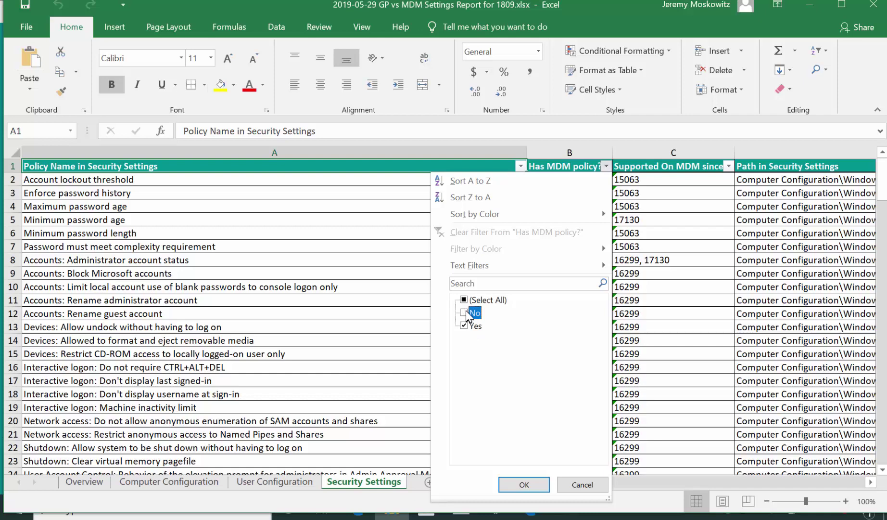
pyautogui.click(468, 327)
pyautogui.click(524, 484)
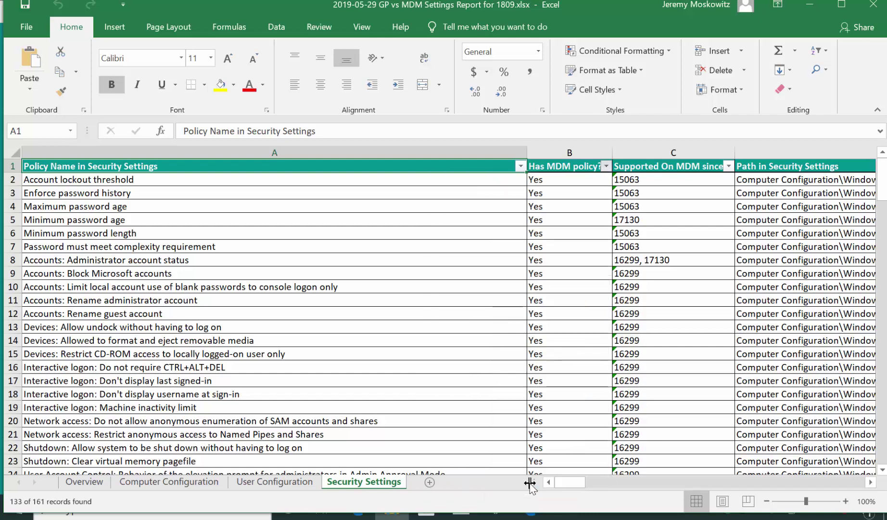
# Step: Review the filtered list of security settings that lack an MDM policy
pyautogui.scroll(-7, 565, 339)
pyautogui.scroll(7, 565, 339)
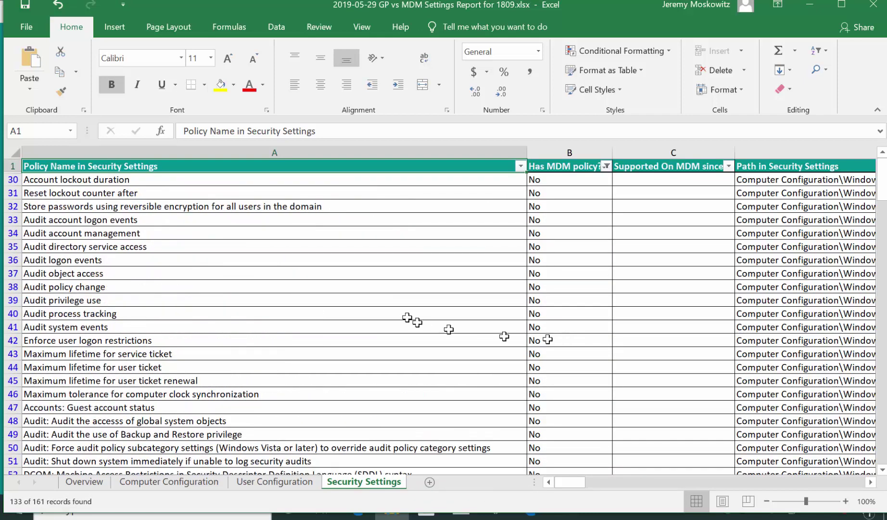
pyautogui.scroll(-15, 296, 284)
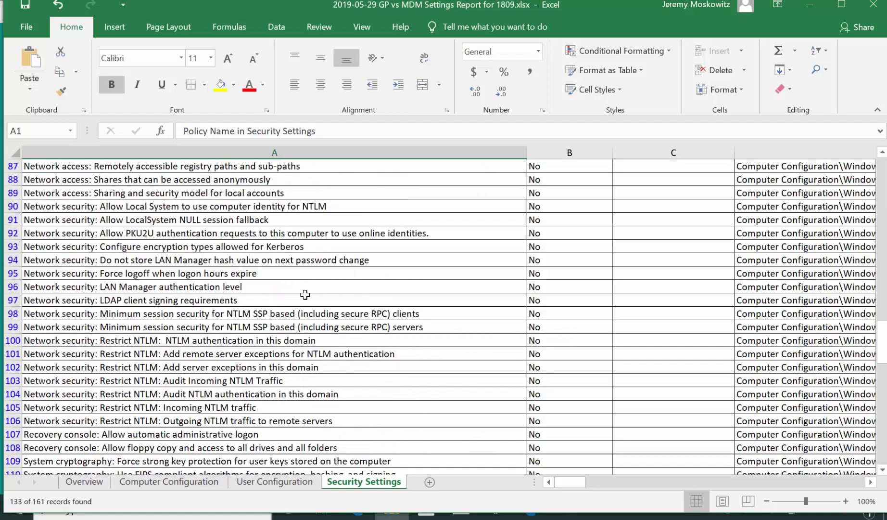
pyautogui.scroll(15, 303, 291)
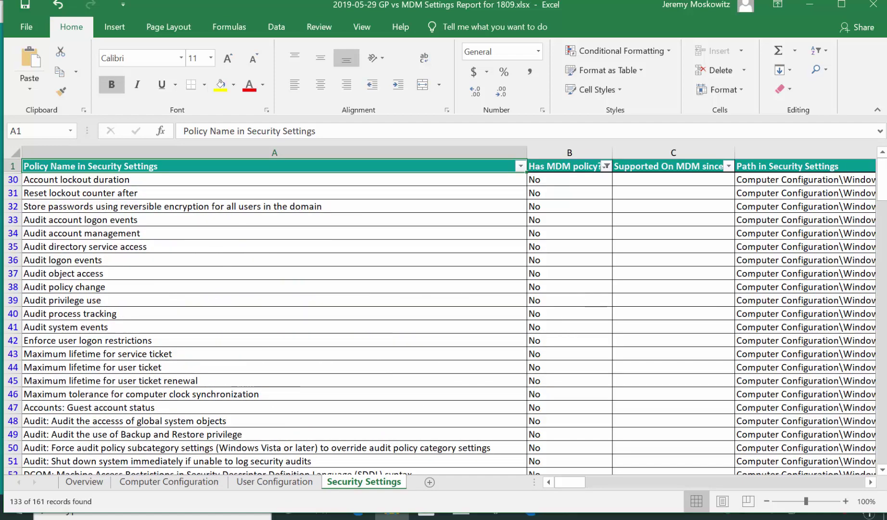